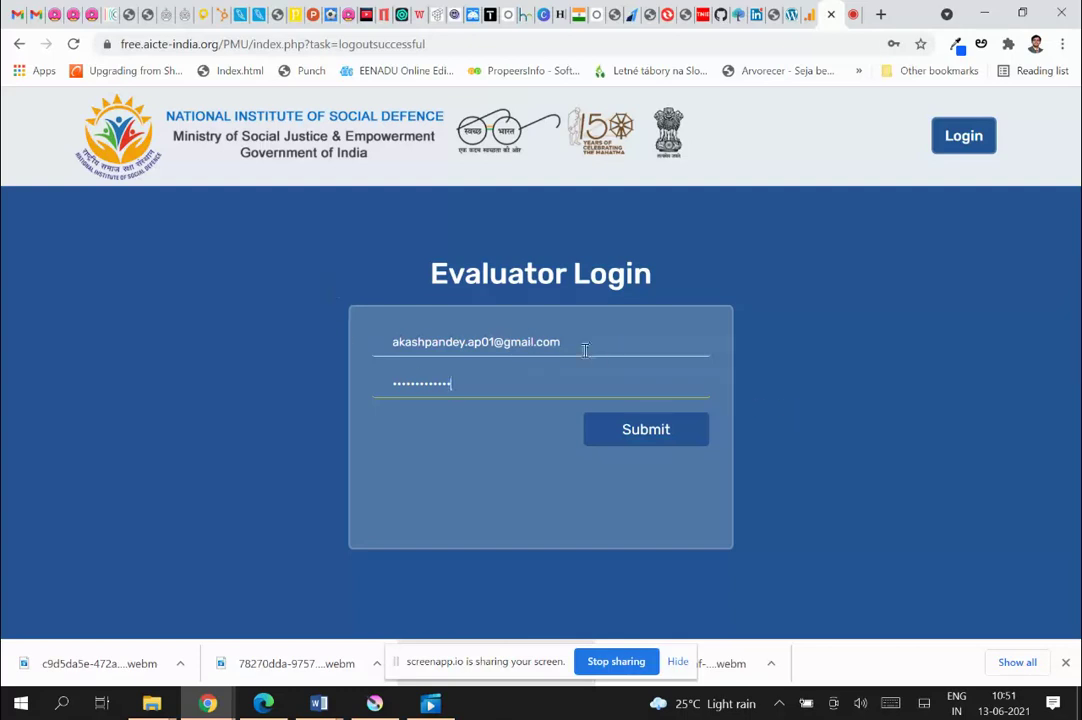
Step: Submit the filled-in Evaluator Login form to reach the assigned-candidate dashboard
{"action": "left_click", "coordinate": [645, 437]}
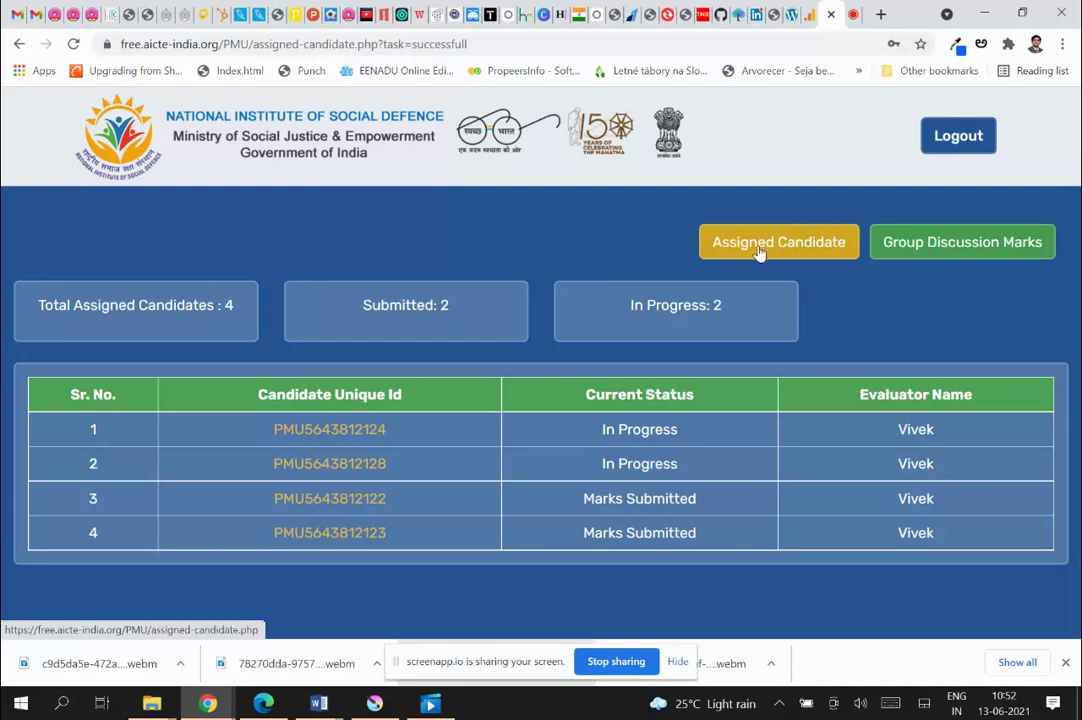
Step: Highlight the Total, Submitted and In Progress counts, then open the first candidate's evaluation page
{"action": "double_click", "coordinate": [229, 305]}
{"action": "double_click", "coordinate": [444, 305]}
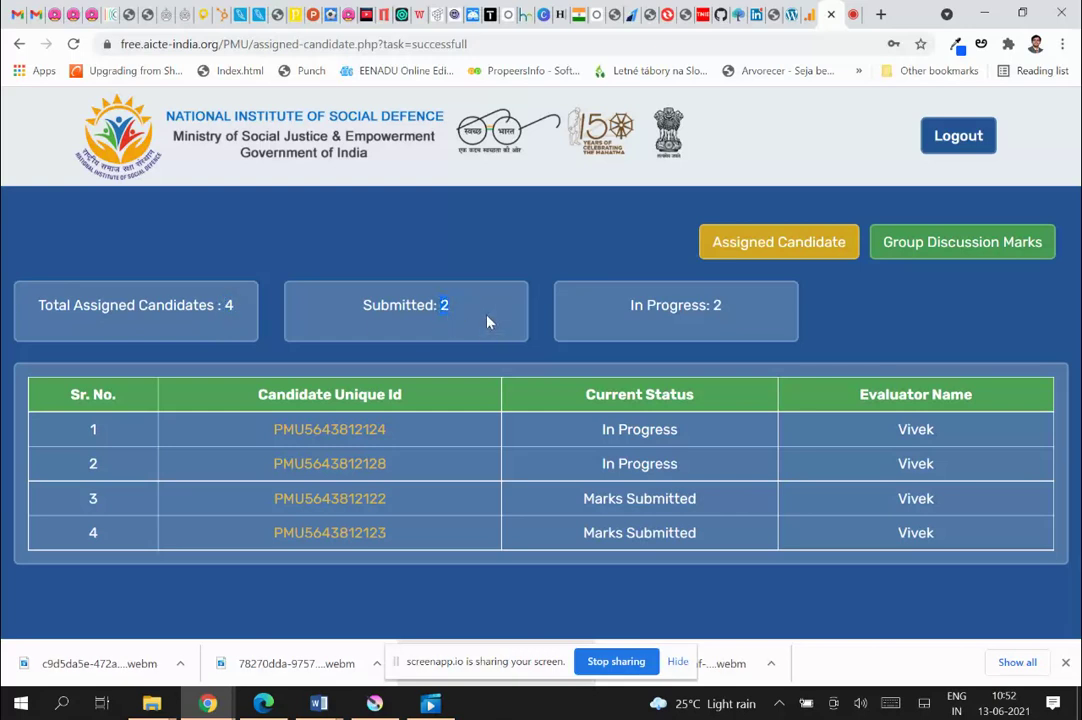
{"action": "double_click", "coordinate": [717, 305]}
{"action": "left_click_drag", "start_coordinate": [598, 430], "coordinate": [697, 442]}
{"action": "left_click", "coordinate": [698, 442]}
{"action": "left_click", "coordinate": [330, 432]}
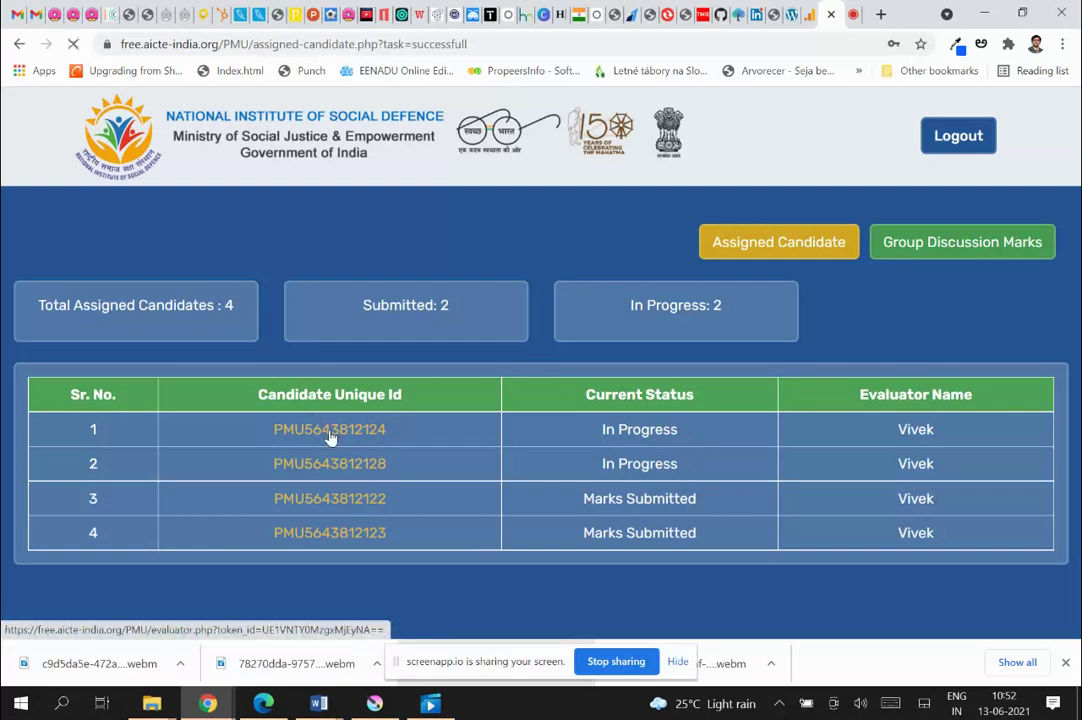
Step: Read the Question 1 answer and enter the feedback 'your feedback 1', then copy it
{"action": "scroll", "coordinate": [533, 425], "scroll_direction": "down", "scroll_amount": 2}
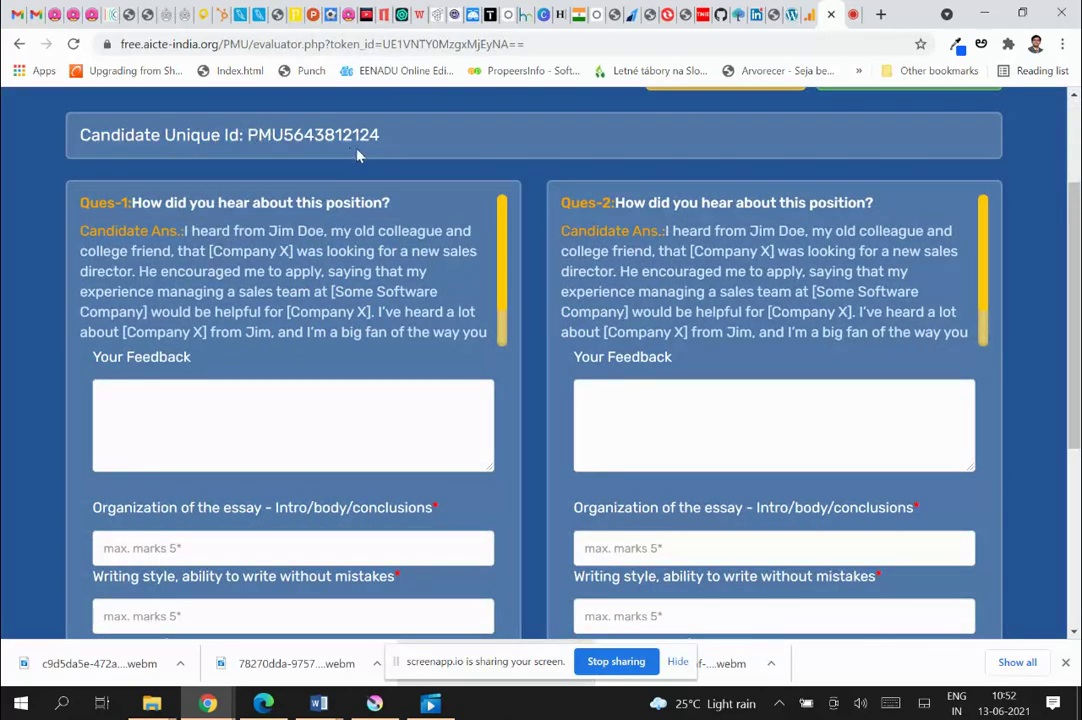
{"action": "left_click_drag", "start_coordinate": [505, 285], "coordinate": [497, 337]}
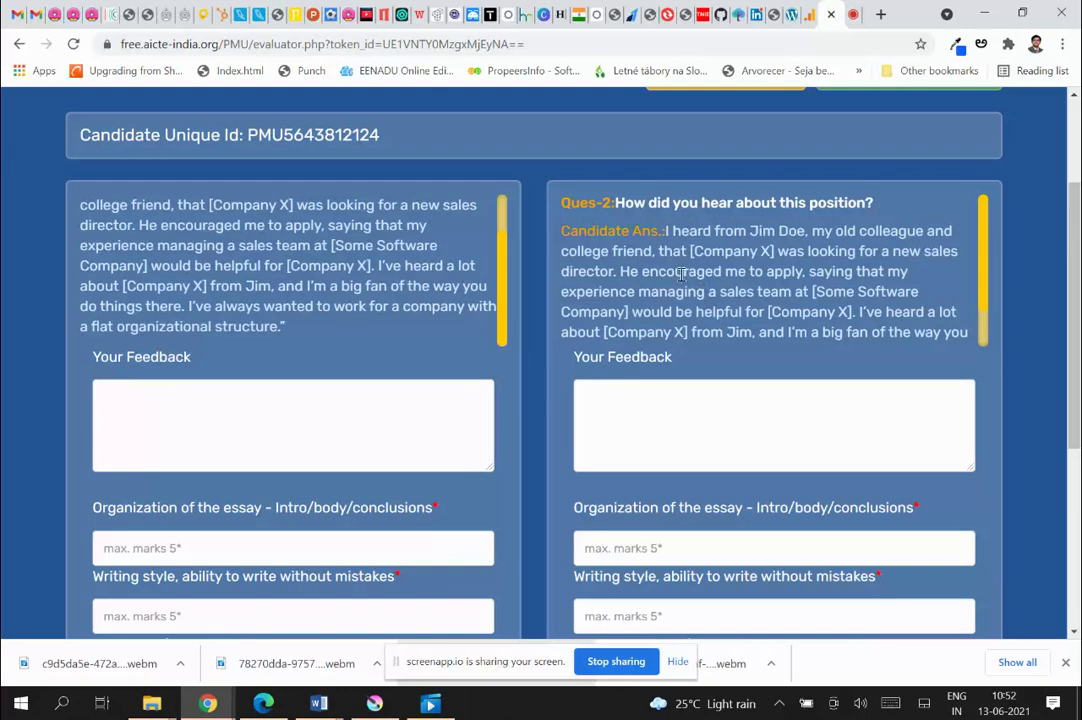
{"action": "scroll", "coordinate": [735, 281], "scroll_direction": "down", "scroll_amount": 1}
{"action": "scroll", "coordinate": [735, 281], "scroll_direction": "down", "scroll_amount": 1}
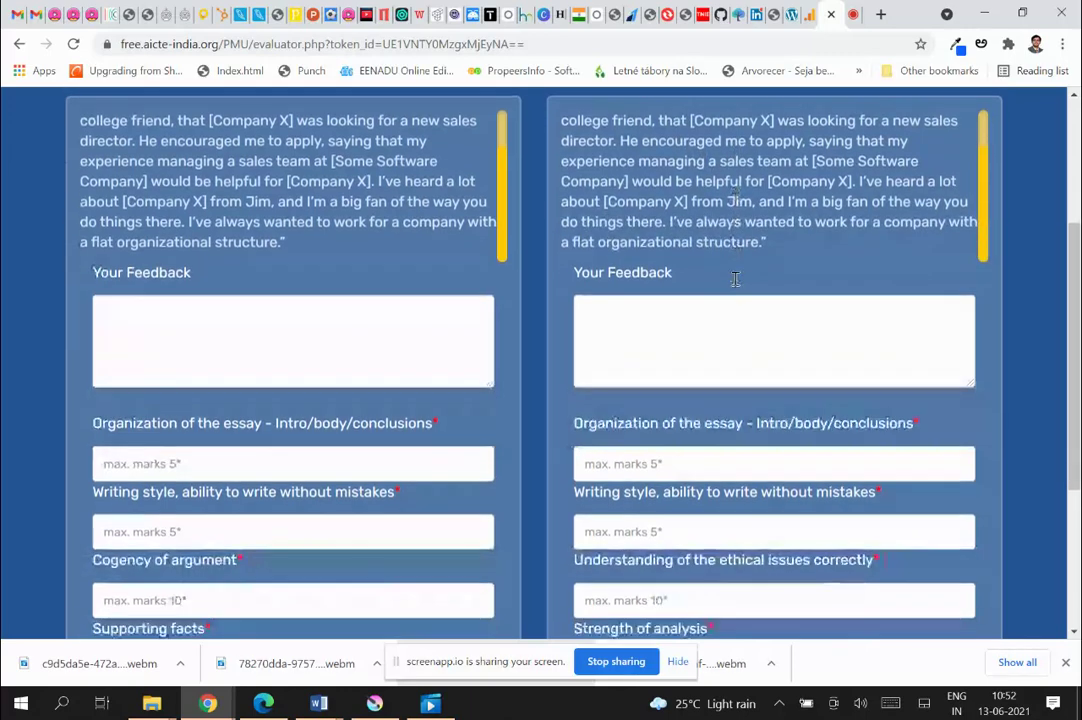
{"action": "left_click", "coordinate": [387, 339]}
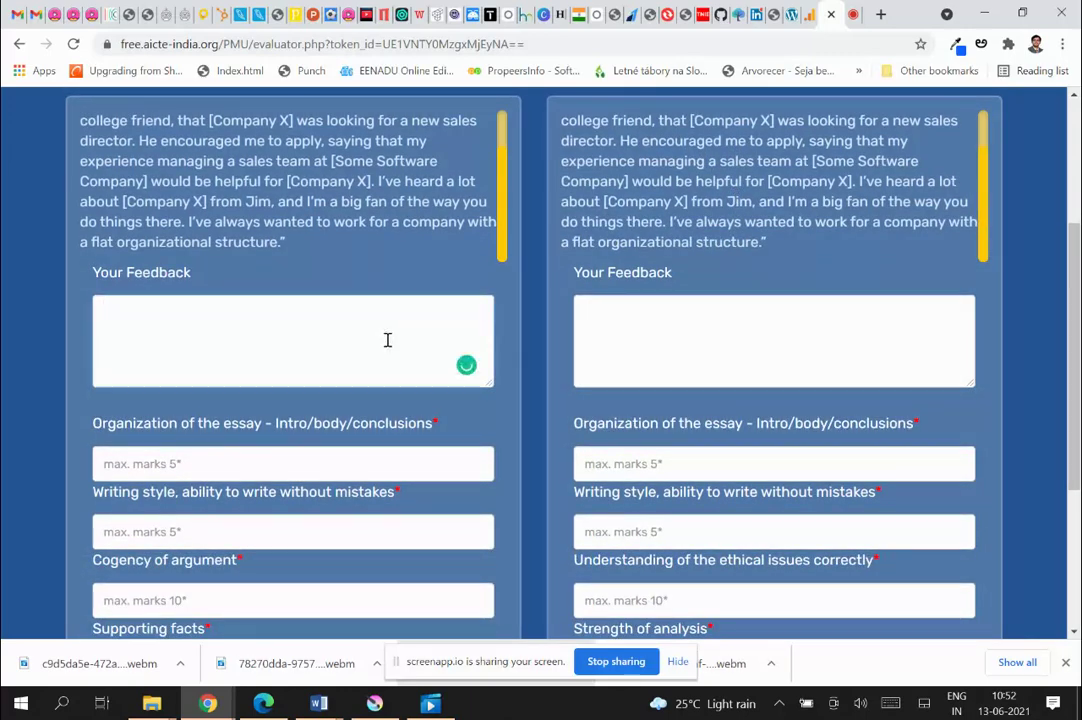
{"action": "scroll", "coordinate": [387, 339], "scroll_direction": "down", "scroll_amount": 1}
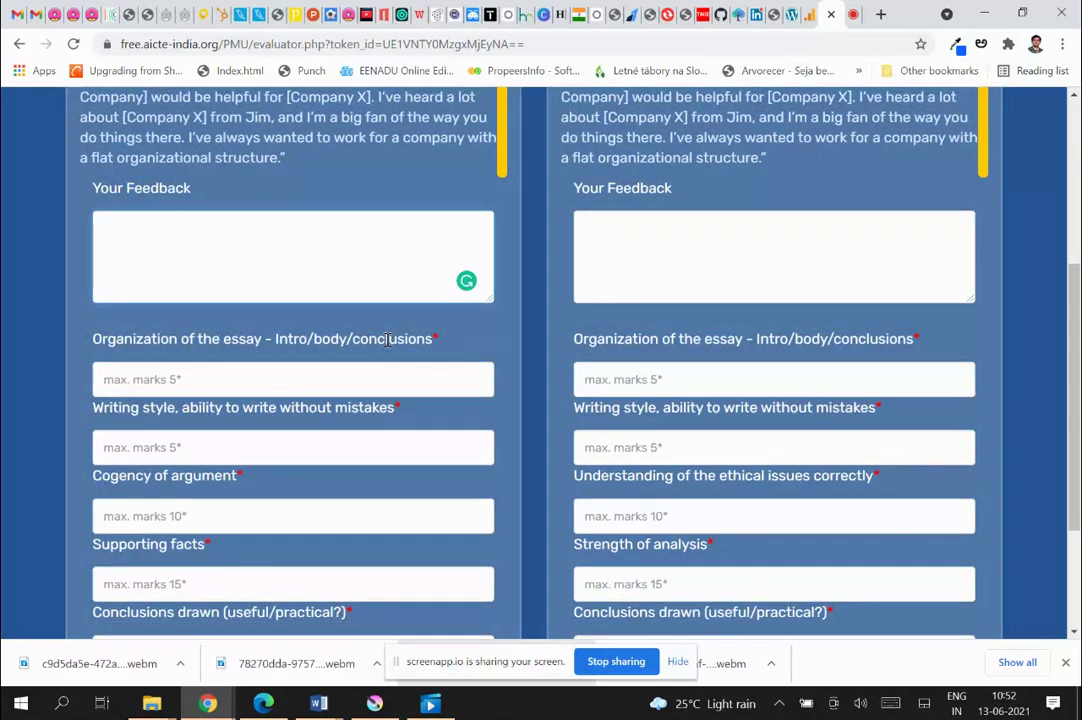
{"action": "type", "text": "your feedback 1"}
{"action": "key", "text": "ctrl+a"}
{"action": "key", "text": "ctrl+c"}
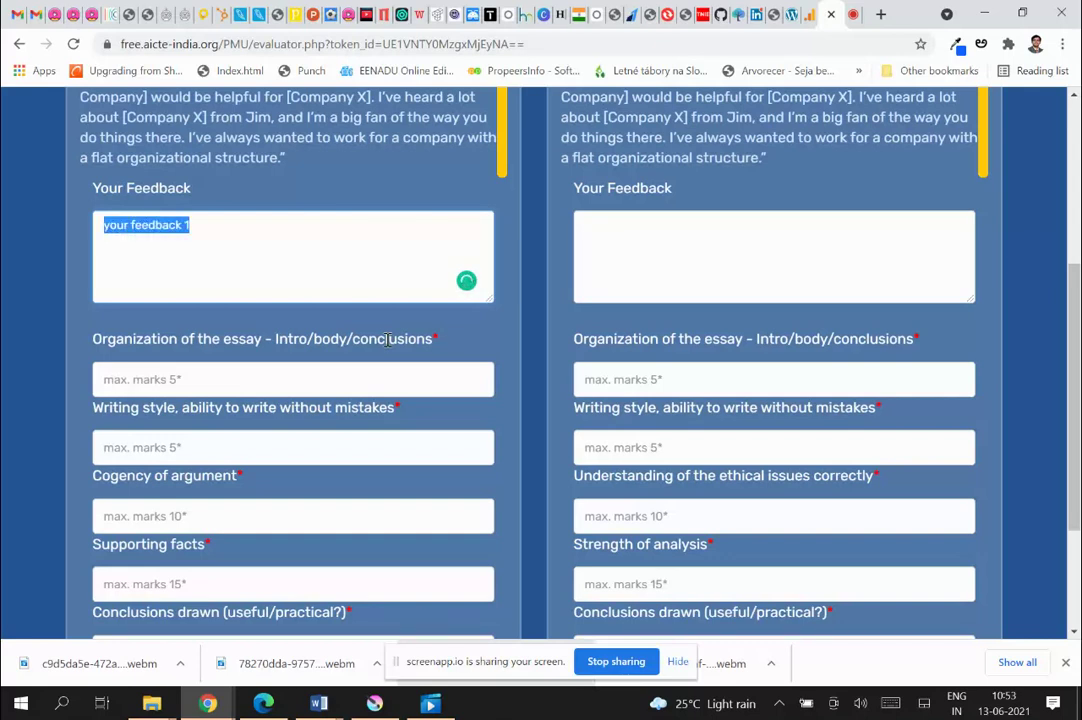
Step: Enter Question 1 marks 5, 4, 8, 13 and 14 for a total of 44
{"action": "left_click", "coordinate": [336, 375]}
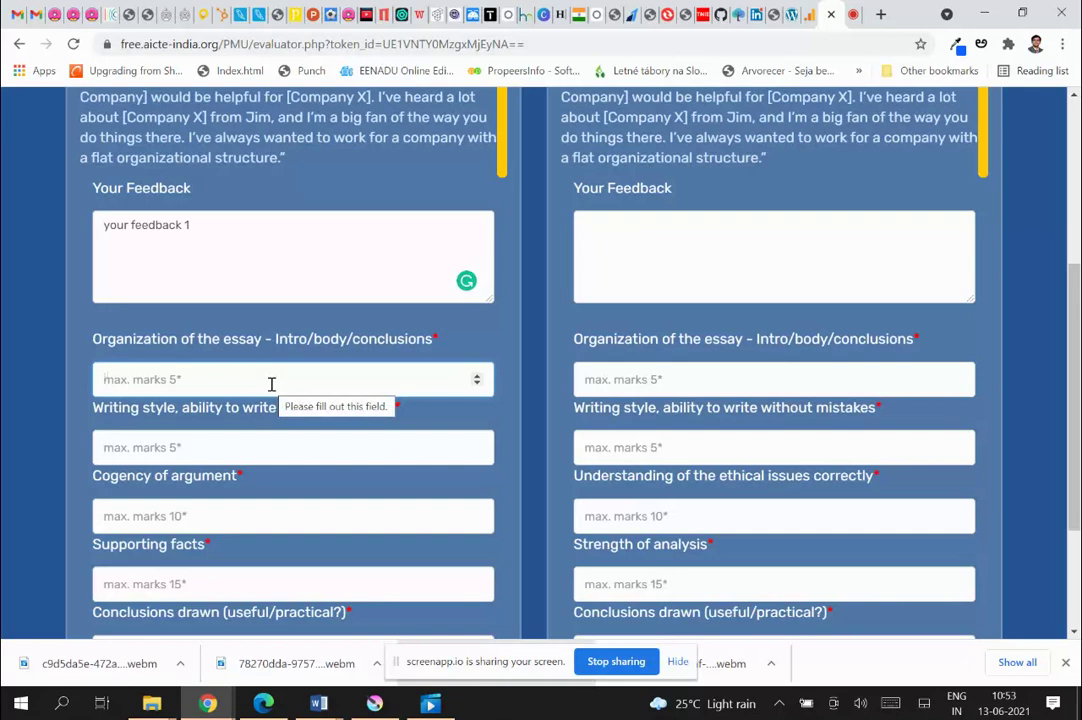
{"action": "type", "text": "5"}
{"action": "left_click", "coordinate": [229, 449]}
{"action": "type", "text": "4"}
{"action": "left_click", "coordinate": [232, 514]}
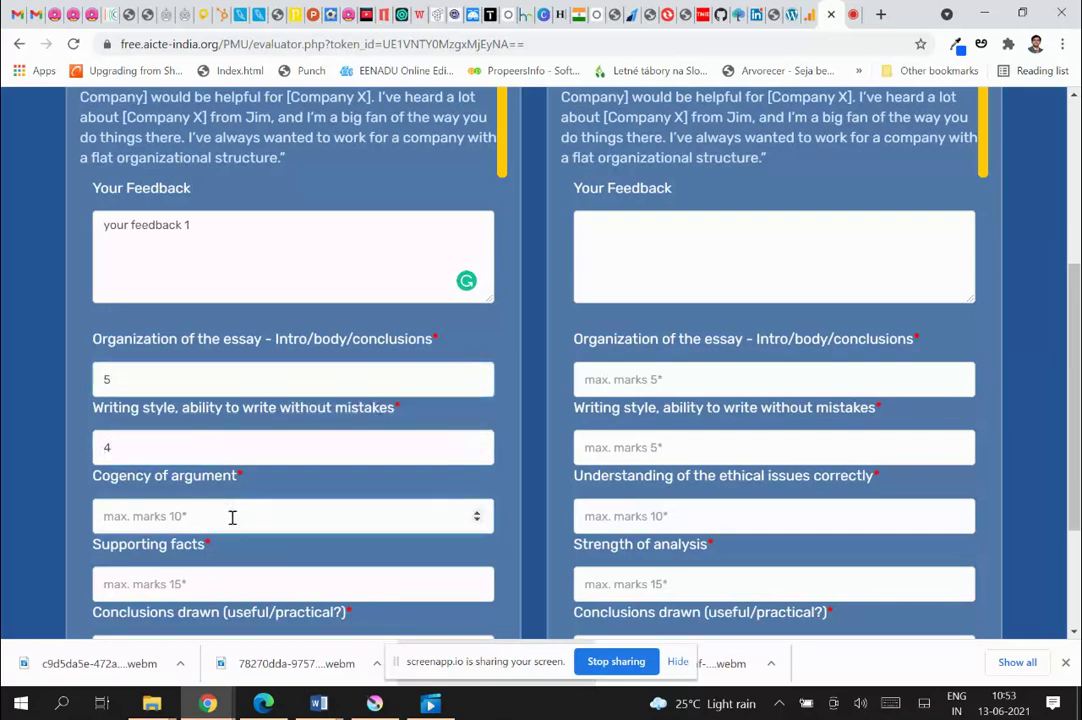
{"action": "type", "text": "8"}
{"action": "left_click", "coordinate": [234, 588]}
{"action": "type", "text": "13"}
{"action": "scroll", "coordinate": [225, 572], "scroll_direction": "down", "scroll_amount": 2}
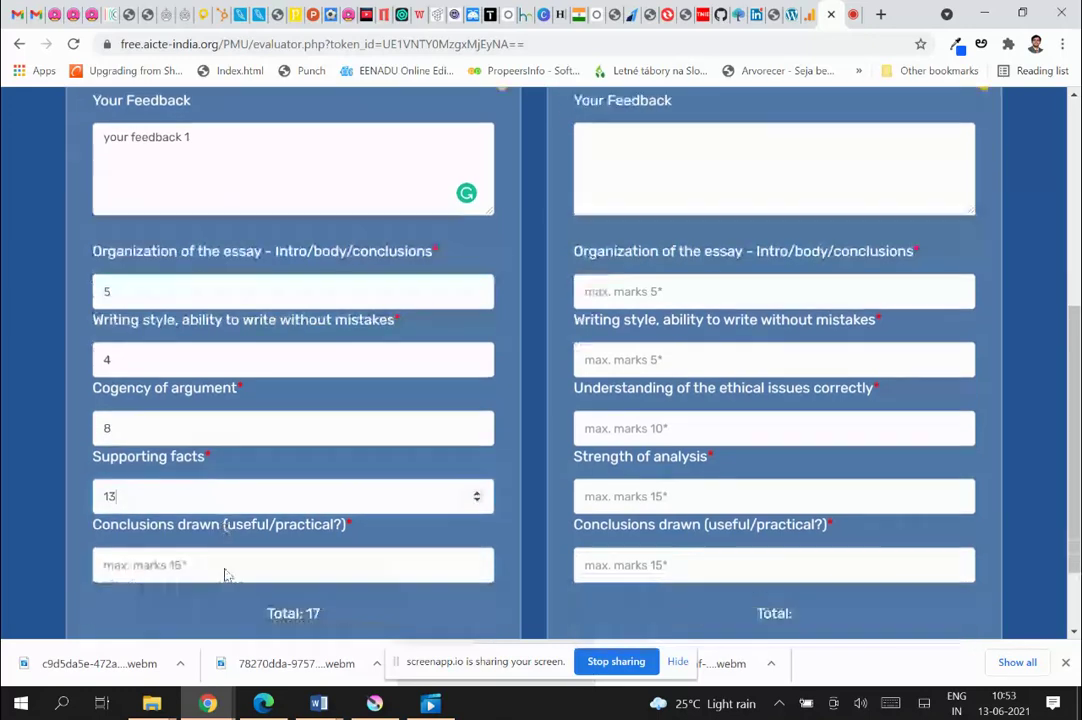
{"action": "left_click", "coordinate": [222, 486]}
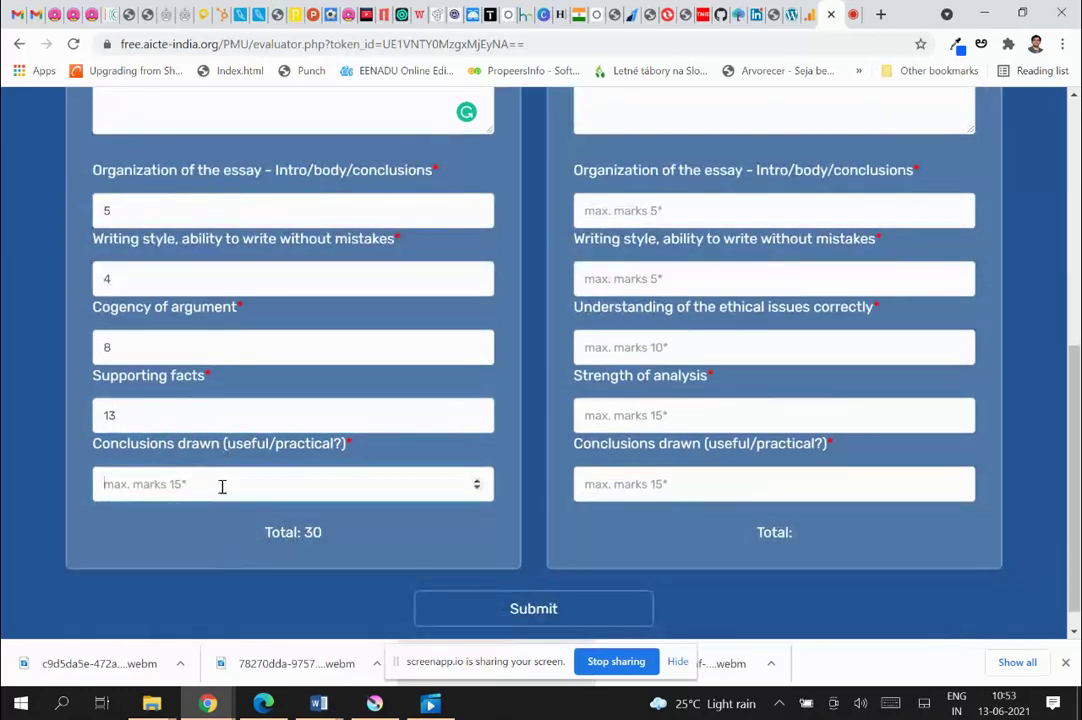
{"action": "type", "text": "14"}
{"action": "left_click", "coordinate": [330, 538]}
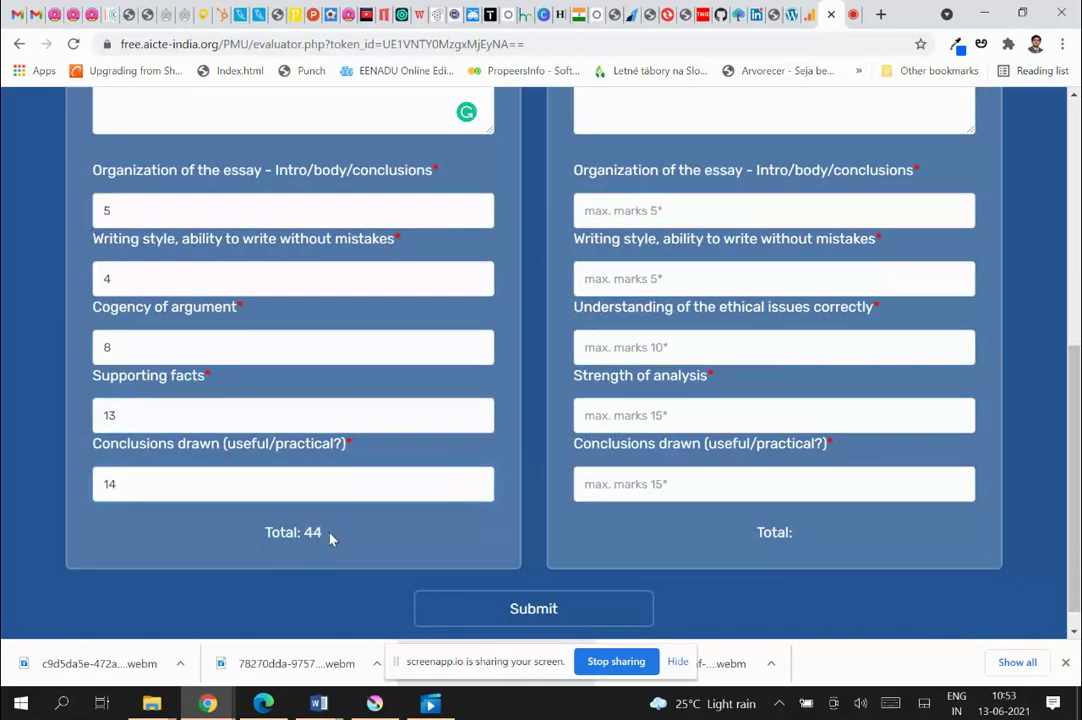
{"action": "scroll", "coordinate": [672, 267], "scroll_direction": "up", "scroll_amount": 2}
Step: Paste the copied feedback for Question 2 and change it to 'your feedback 2'
{"action": "left_click", "coordinate": [671, 260]}
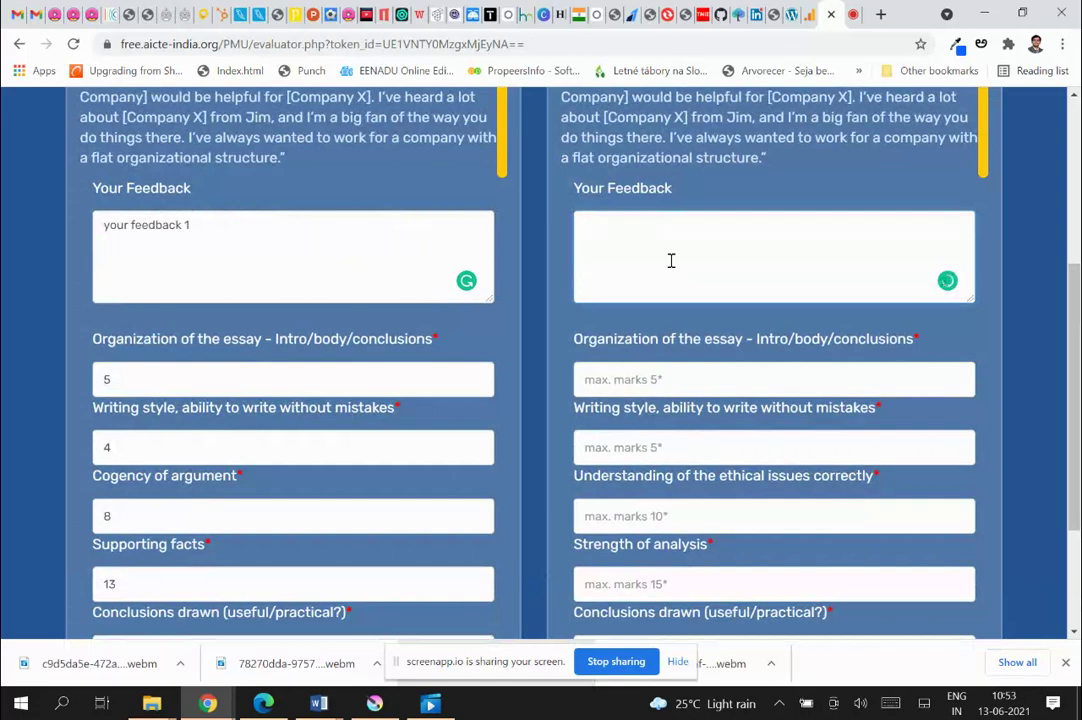
{"action": "key", "text": "ctrl+v"}
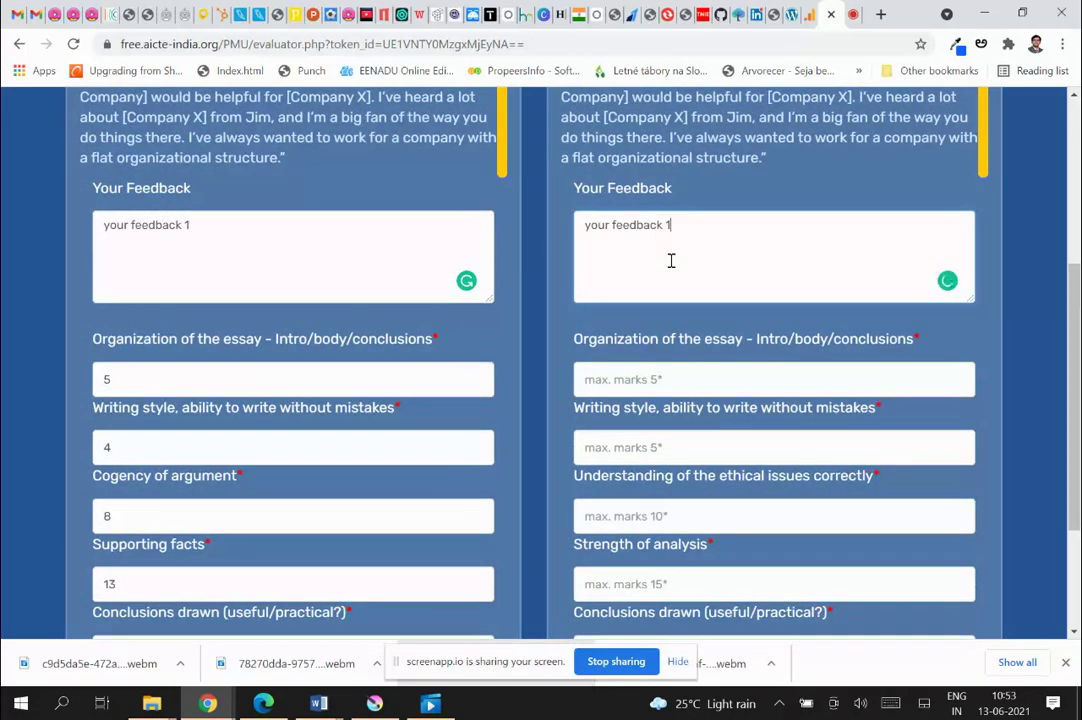
{"action": "key", "text": "BackSpace"}
{"action": "type", "text": "2"}
{"action": "scroll", "coordinate": [671, 260], "scroll_direction": "down", "scroll_amount": 1}
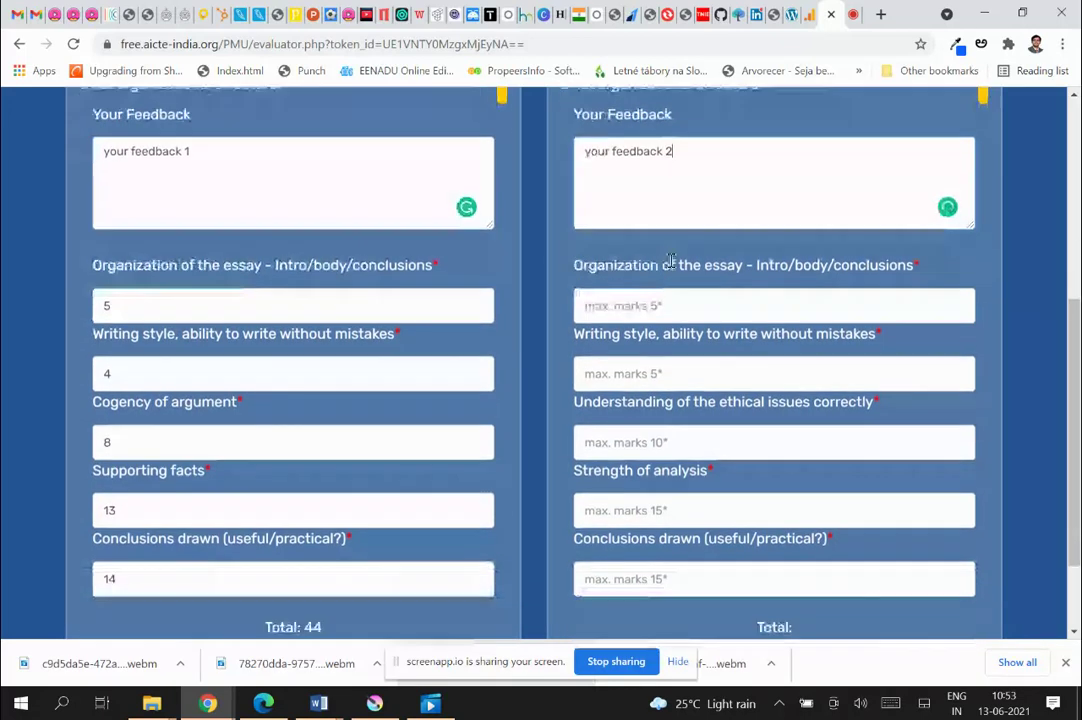
Step: Enter Question 2 marks 3, 2, 6, 14 and 11 for a total of 36
{"action": "left_click", "coordinate": [680, 286]}
{"action": "type", "text": "3"}
{"action": "left_click", "coordinate": [690, 368]}
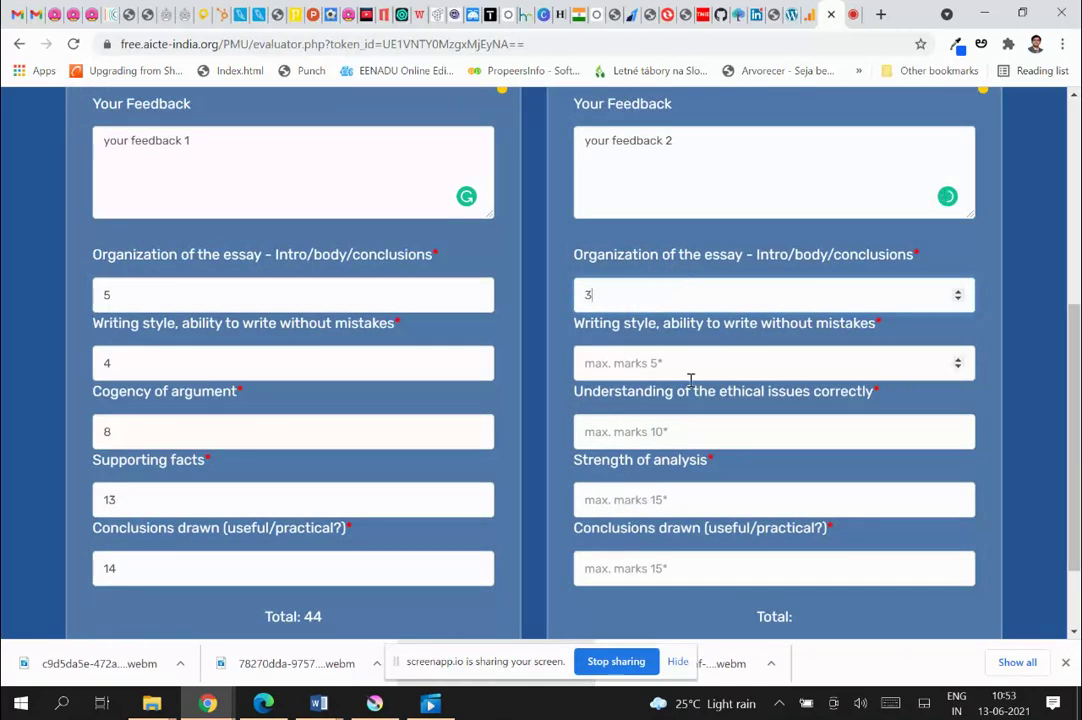
{"action": "type", "text": "2"}
{"action": "left_click", "coordinate": [695, 438]}
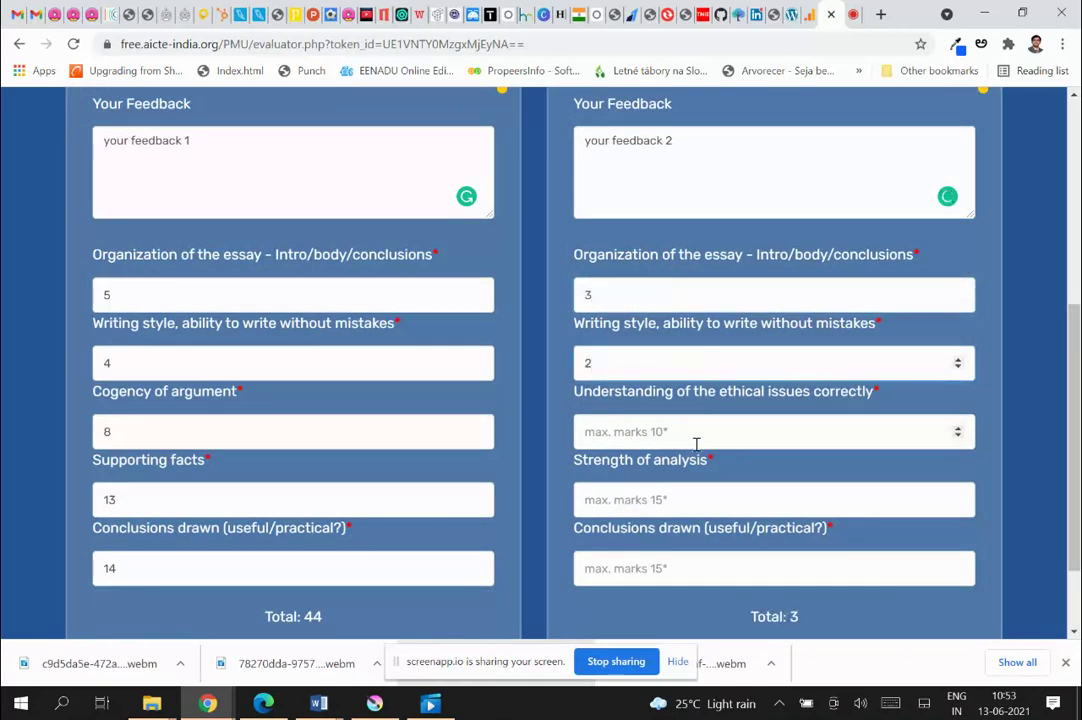
{"action": "type", "text": "6"}
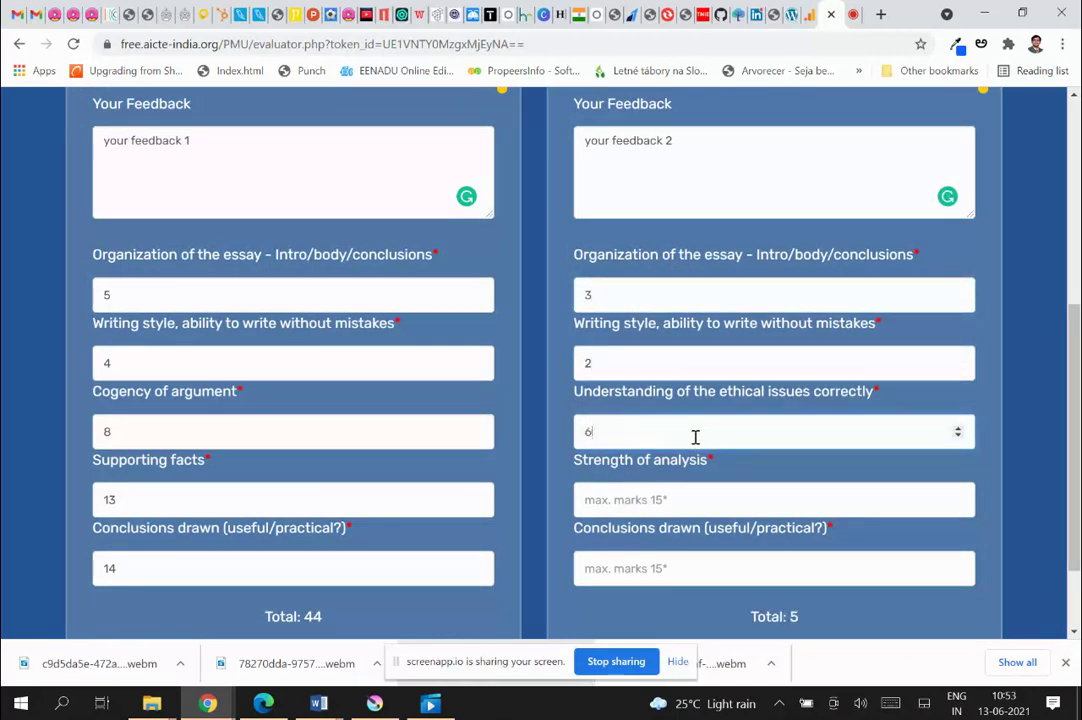
{"action": "left_click", "coordinate": [680, 507]}
{"action": "type", "text": "14"}
{"action": "left_click", "coordinate": [683, 563]}
{"action": "type", "text": "1"}
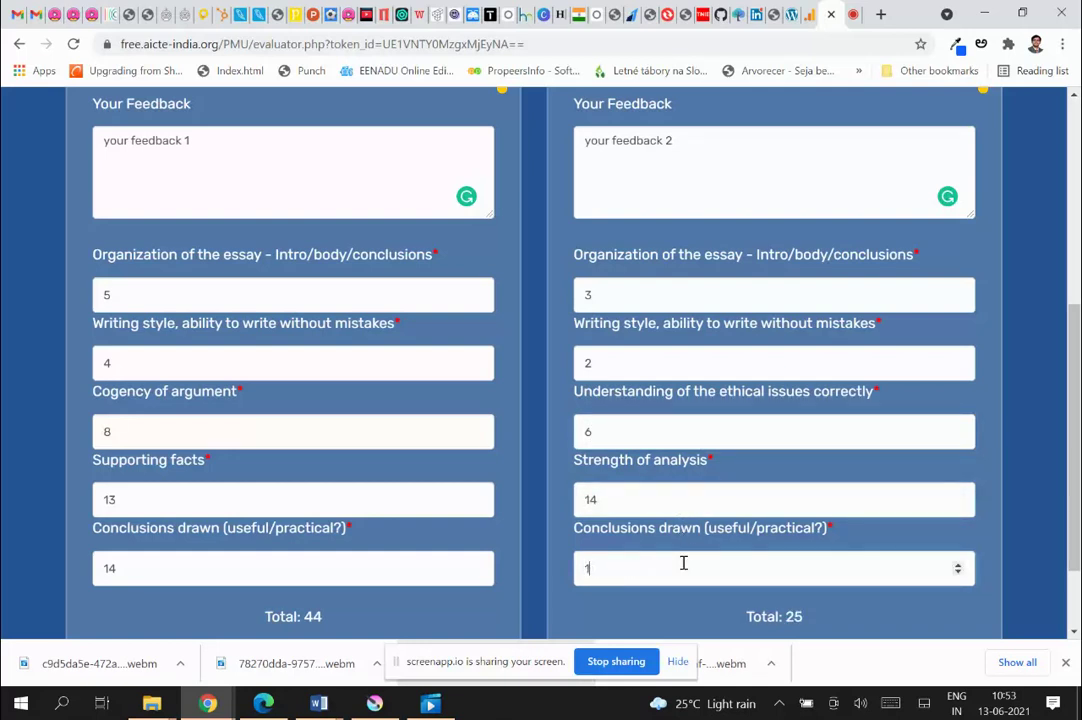
{"action": "type", "text": "1"}
{"action": "scroll", "coordinate": [683, 563], "scroll_direction": "down", "scroll_amount": 1}
{"action": "left_click", "coordinate": [679, 512]}
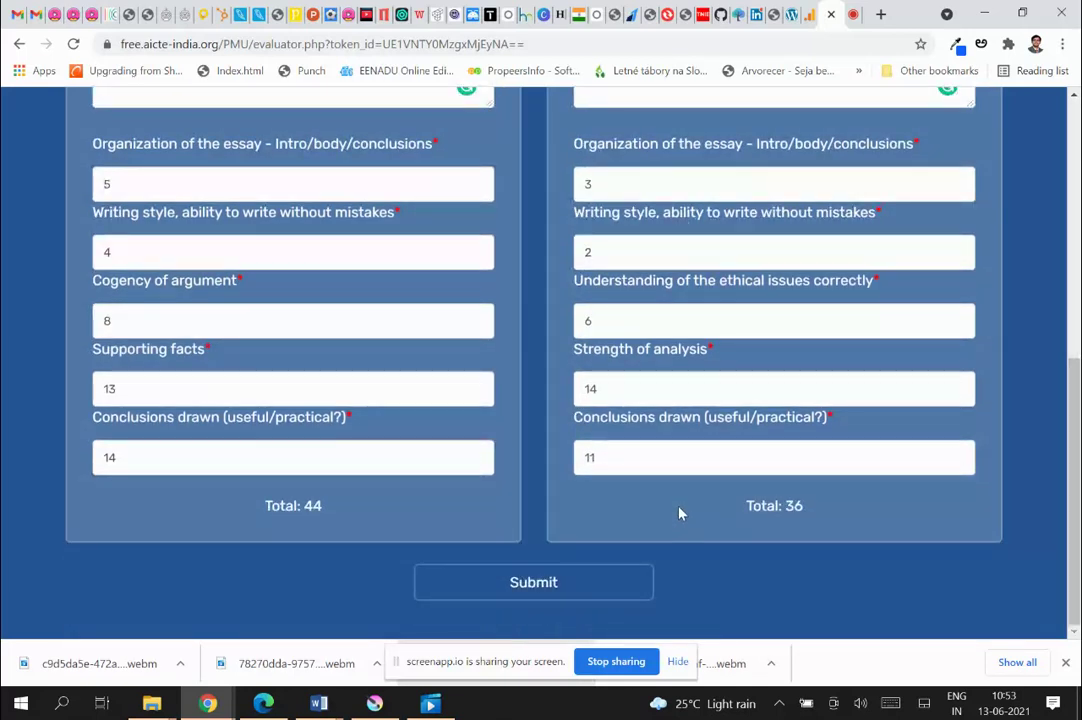
Step: Submit the essay marks and highlight row 2's Marks Submitted status and the submitted count 3
{"action": "left_click", "coordinate": [545, 590]}
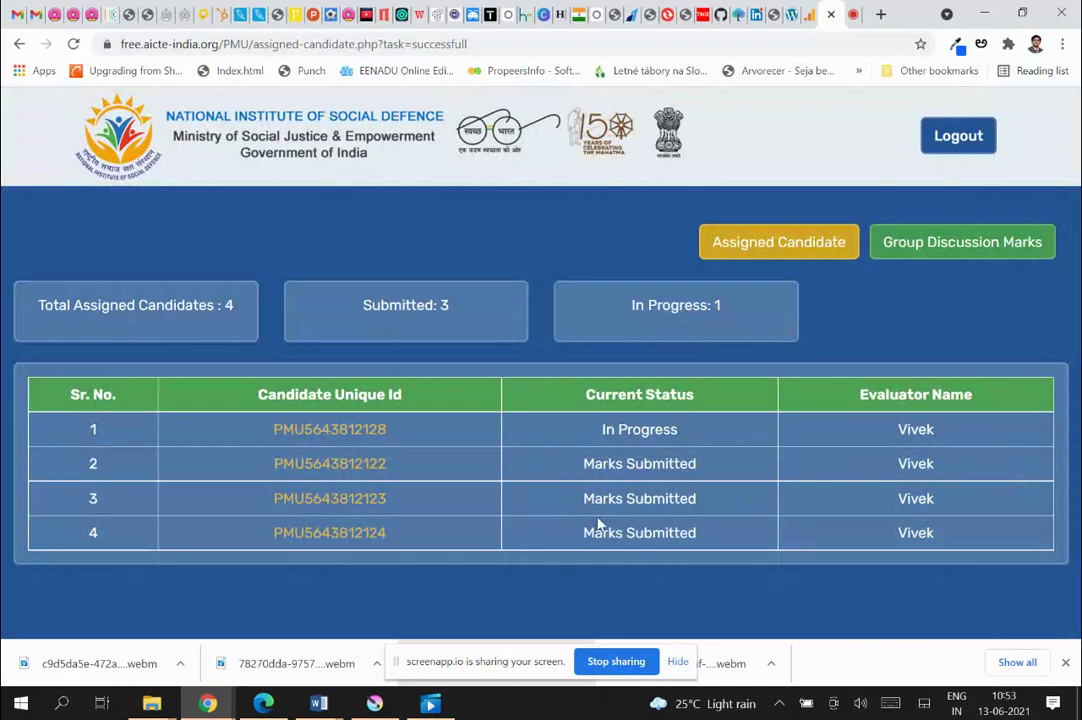
{"action": "left_click_drag", "start_coordinate": [578, 463], "coordinate": [724, 469]}
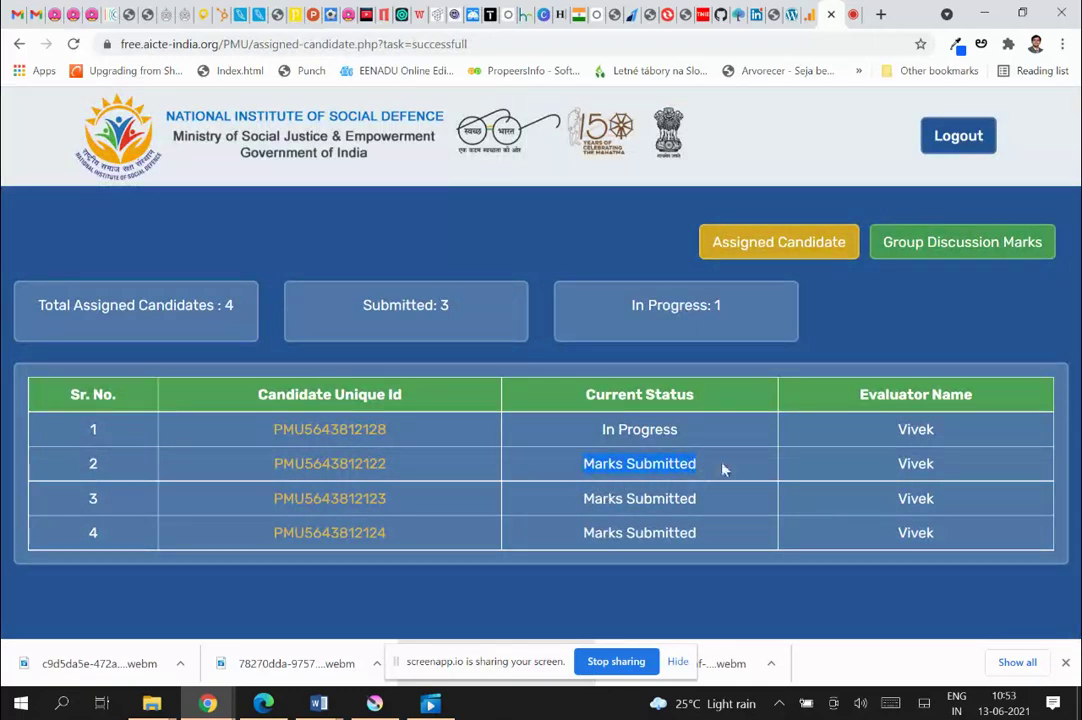
{"action": "left_click", "coordinate": [723, 467]}
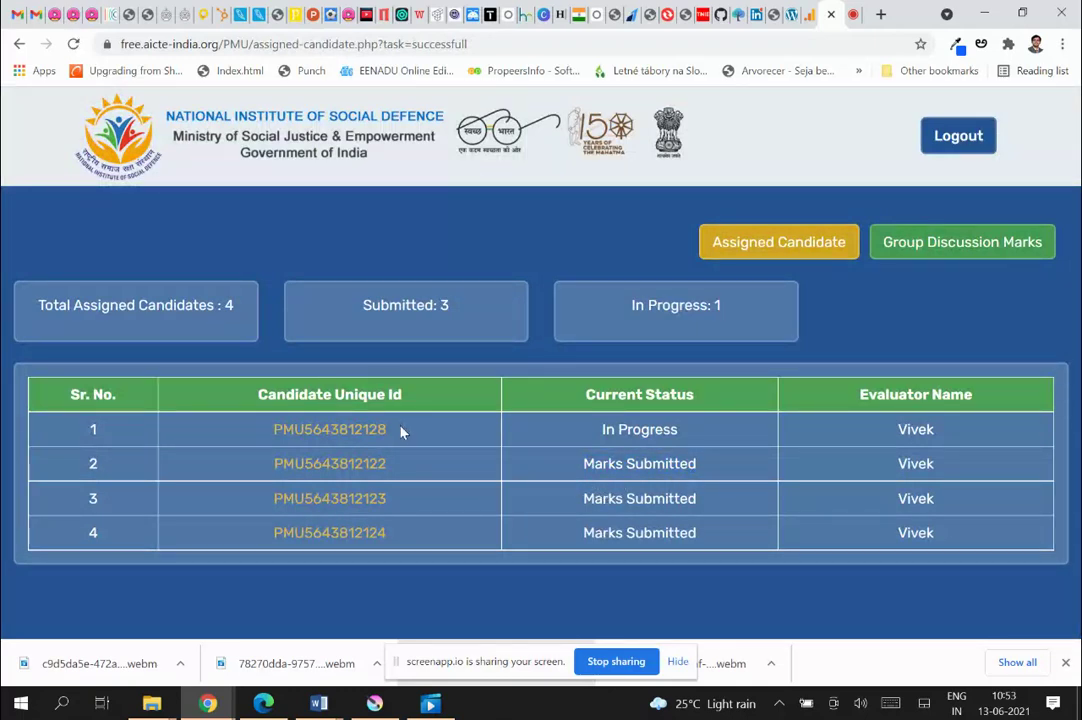
{"action": "left_click_drag", "start_coordinate": [595, 465], "coordinate": [722, 468]}
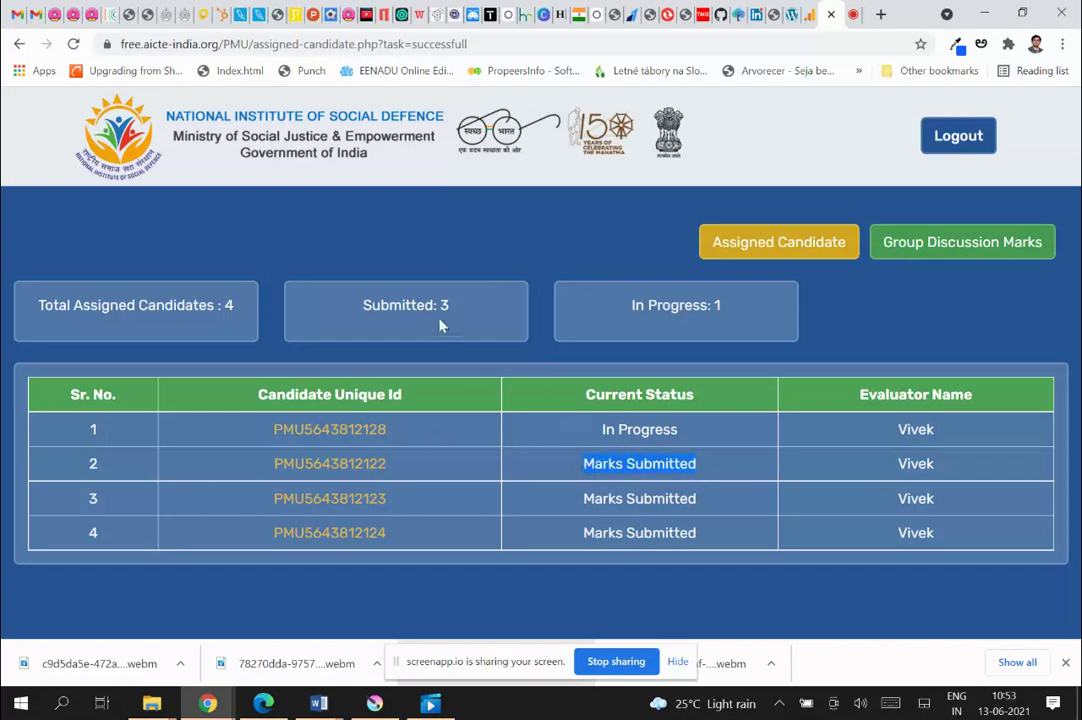
{"action": "double_click", "coordinate": [446, 307]}
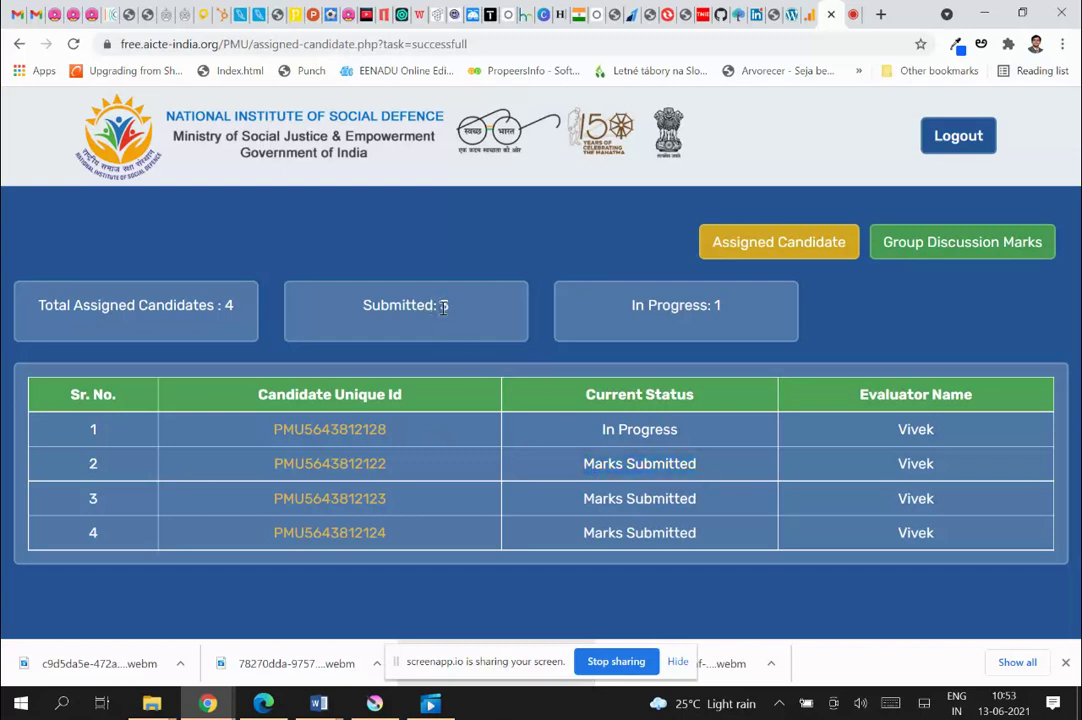
{"action": "left_click", "coordinate": [712, 305]}
{"action": "left_click_drag", "start_coordinate": [700, 465], "coordinate": [562, 463]}
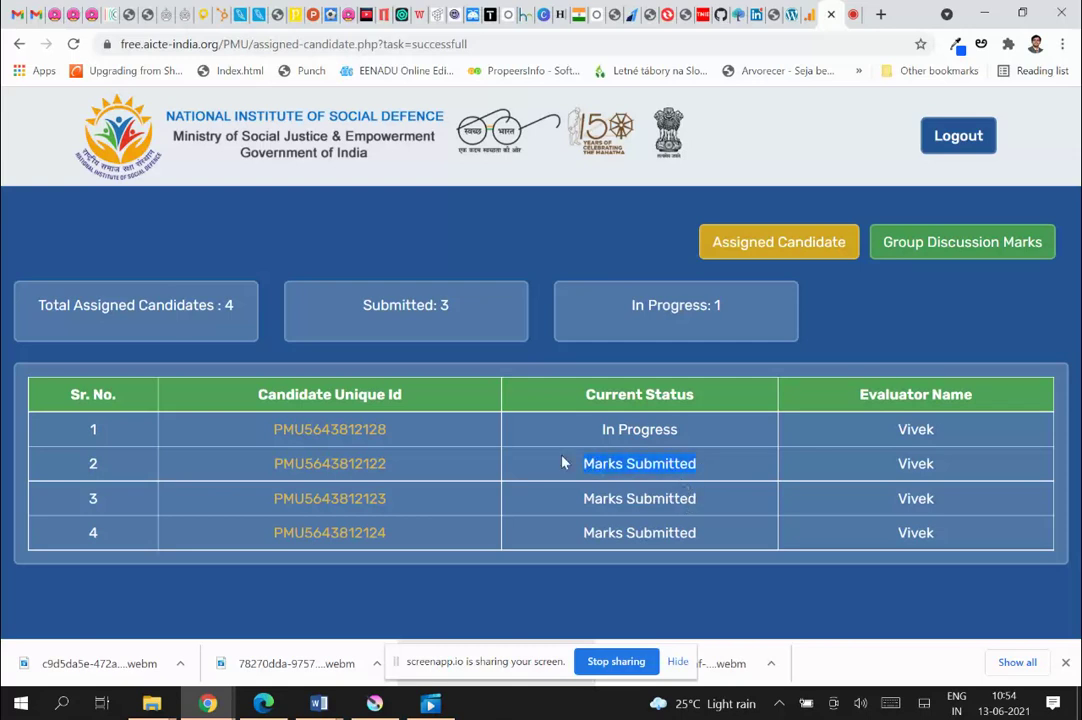
Step: Open the second candidate's evaluation to check totals 31 and 33 and the Submitted Successfully message
{"action": "left_click", "coordinate": [338, 464]}
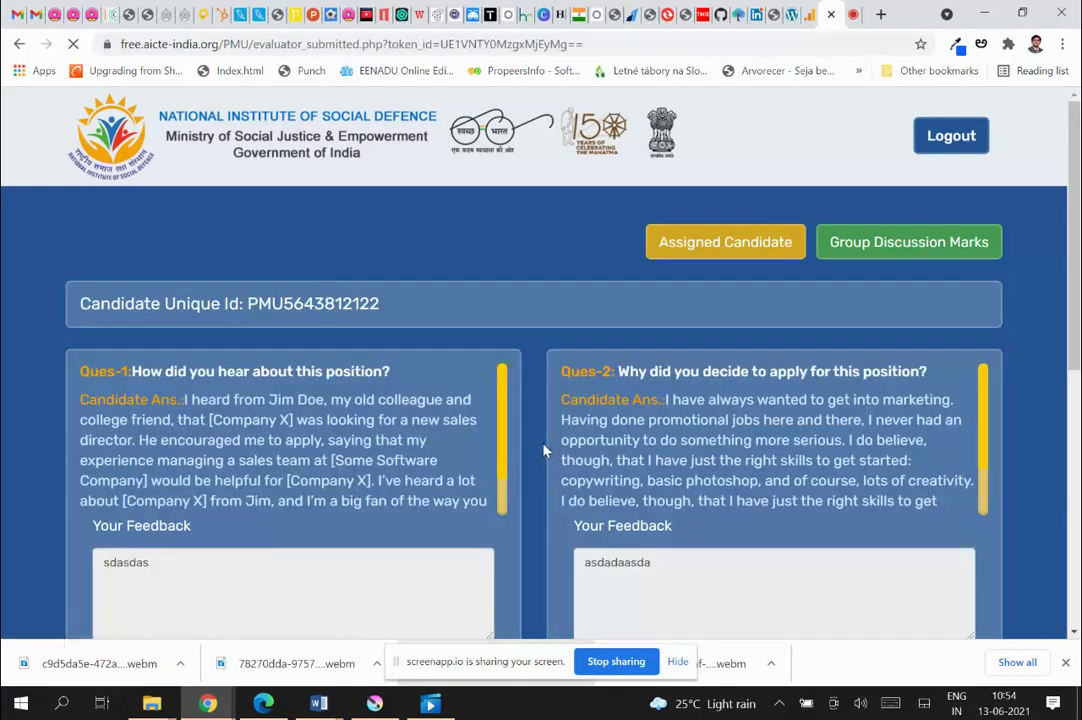
{"action": "scroll", "coordinate": [537, 440], "scroll_direction": "down", "scroll_amount": 5}
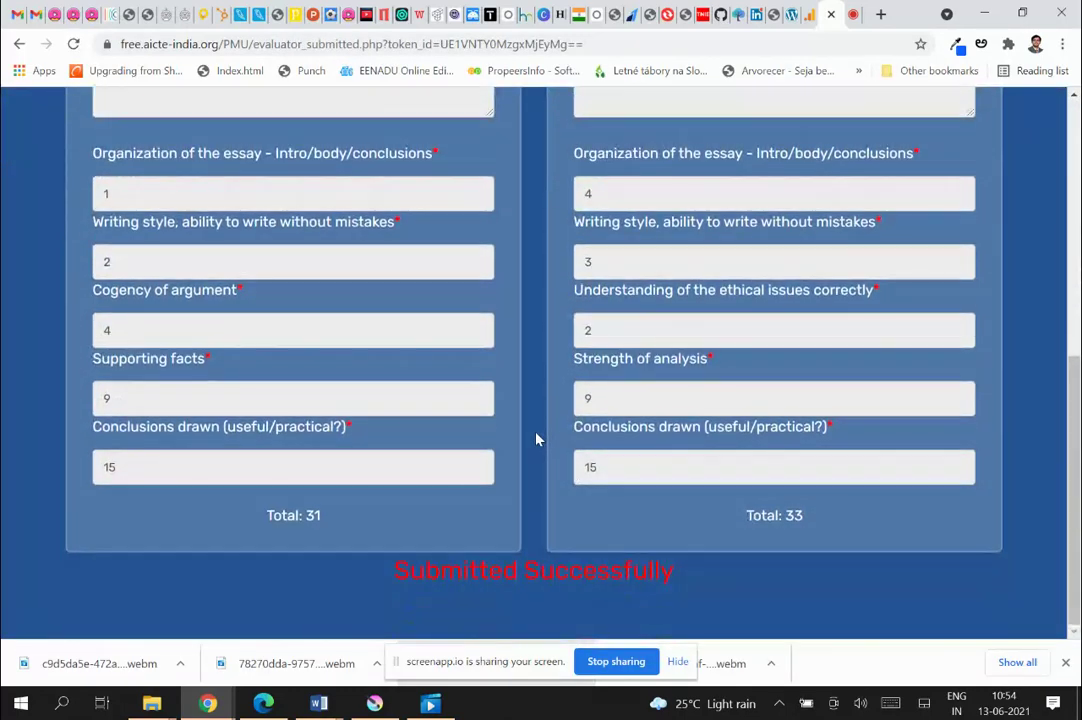
{"action": "left_click_drag", "start_coordinate": [393, 571], "coordinate": [642, 534]}
{"action": "left_click", "coordinate": [537, 505]}
{"action": "scroll", "coordinate": [537, 483], "scroll_direction": "up", "scroll_amount": 5}
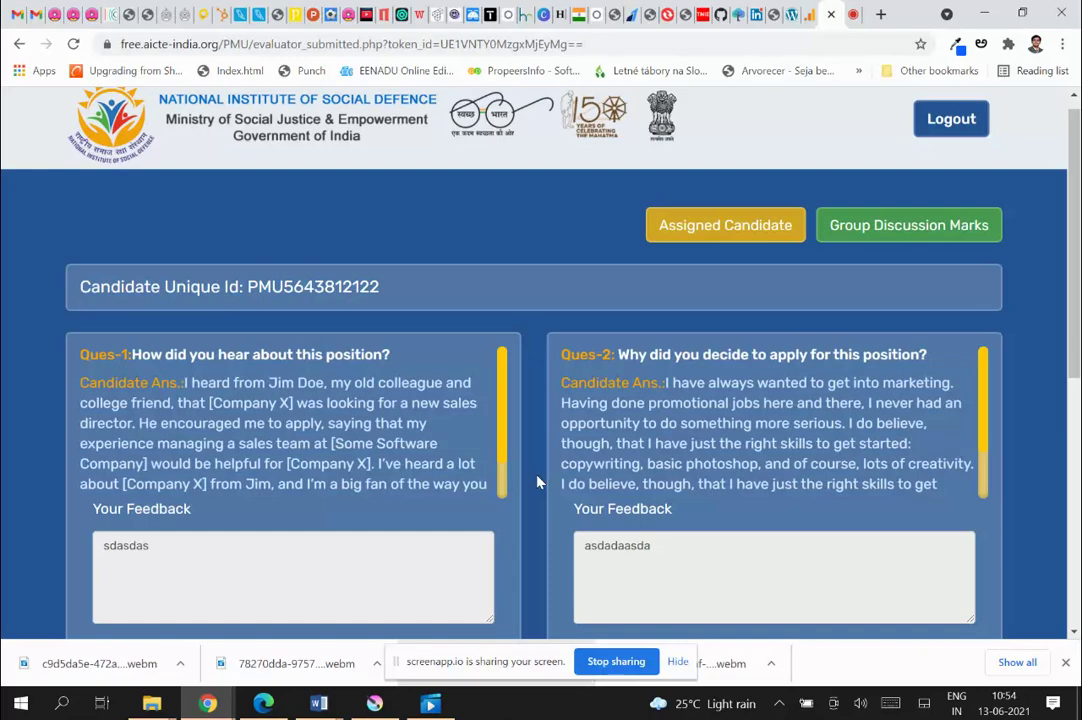
{"action": "scroll", "coordinate": [537, 483], "scroll_direction": "down", "scroll_amount": 3}
{"action": "scroll", "coordinate": [537, 483], "scroll_direction": "up", "scroll_amount": 4}
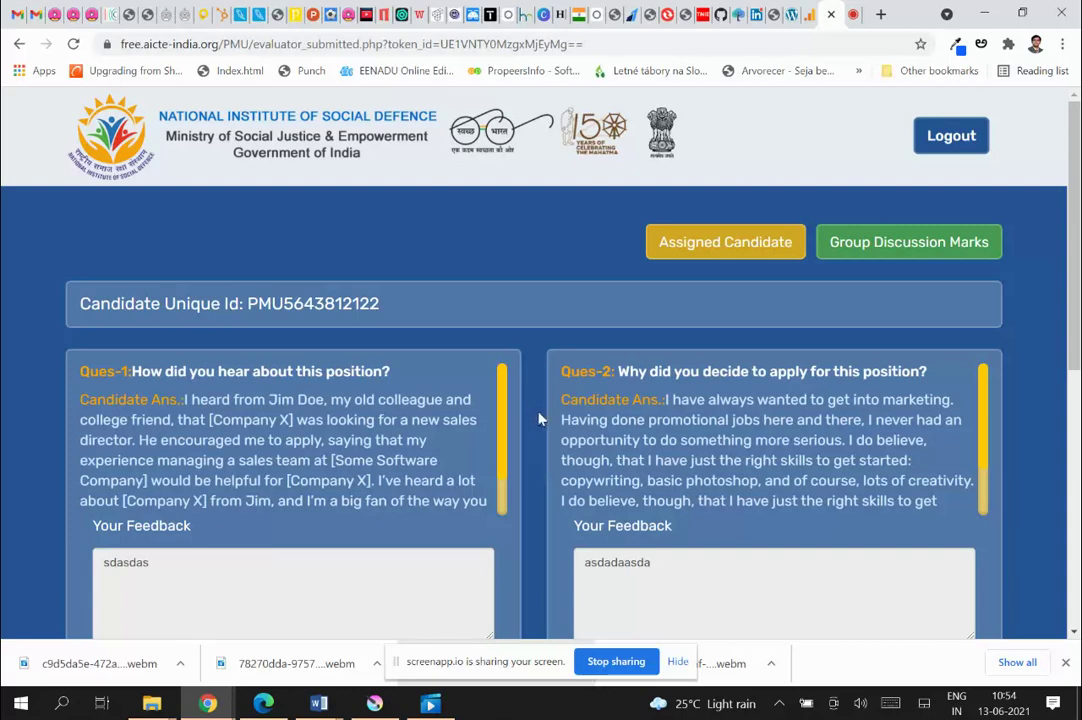
Step: Open Group Discussion Marks and highlight the submitted count 3 and in-progress count 2
{"action": "left_click", "coordinate": [933, 248]}
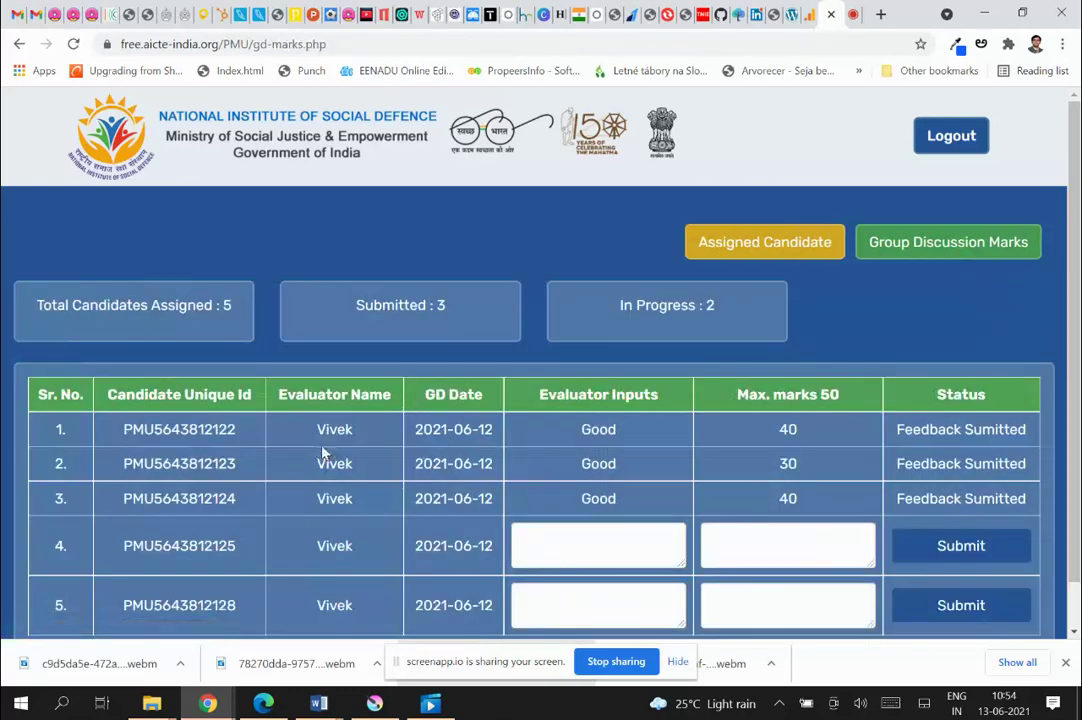
{"action": "scroll", "coordinate": [321, 450], "scroll_direction": "down", "scroll_amount": 1}
{"action": "scroll", "coordinate": [325, 450], "scroll_direction": "up", "scroll_amount": 1}
{"action": "double_click", "coordinate": [460, 319]}
{"action": "double_click", "coordinate": [710, 305]}
{"action": "scroll", "coordinate": [600, 480], "scroll_direction": "down", "scroll_amount": 1}
Step: Give the fourth candidate feedback on good communication and presentation, with 45 marks
{"action": "left_click", "coordinate": [624, 497]}
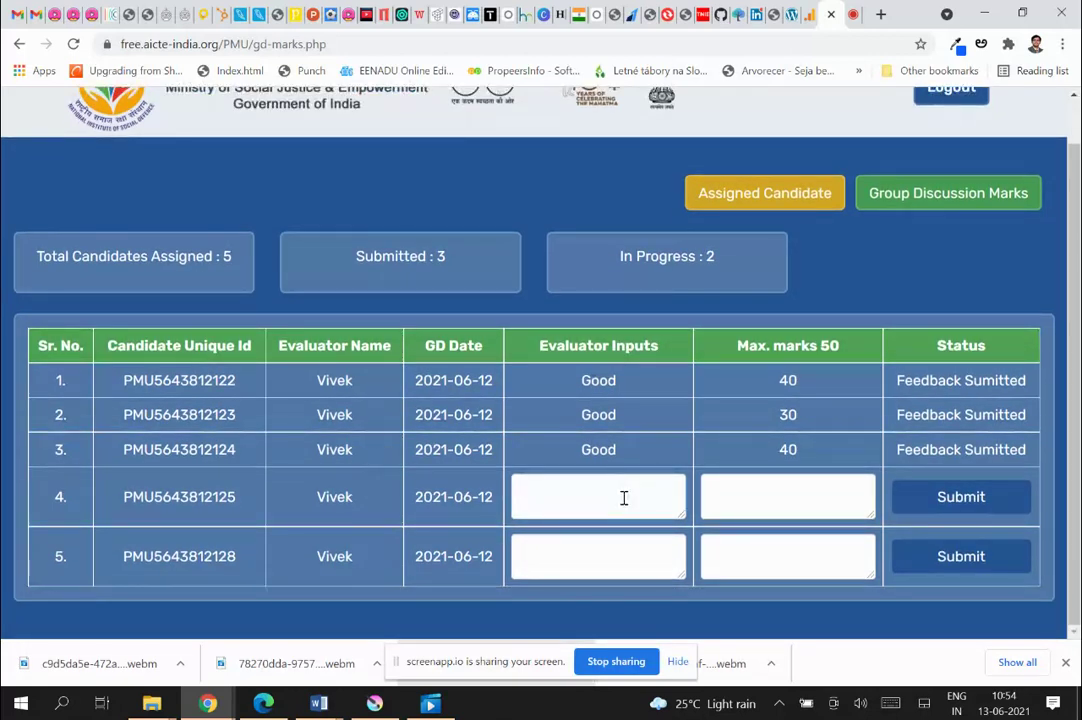
{"action": "type", "text": "candidate communicate is good"}
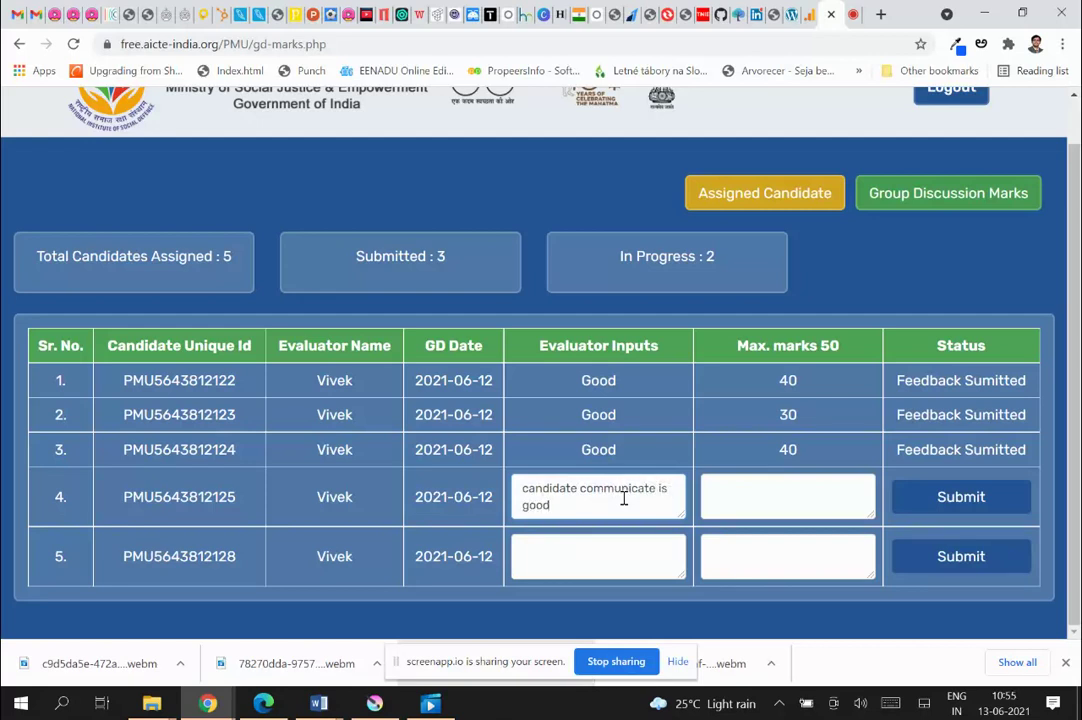
{"action": "type", "text": " a"}
{"action": "type", "text": "resented well in"}
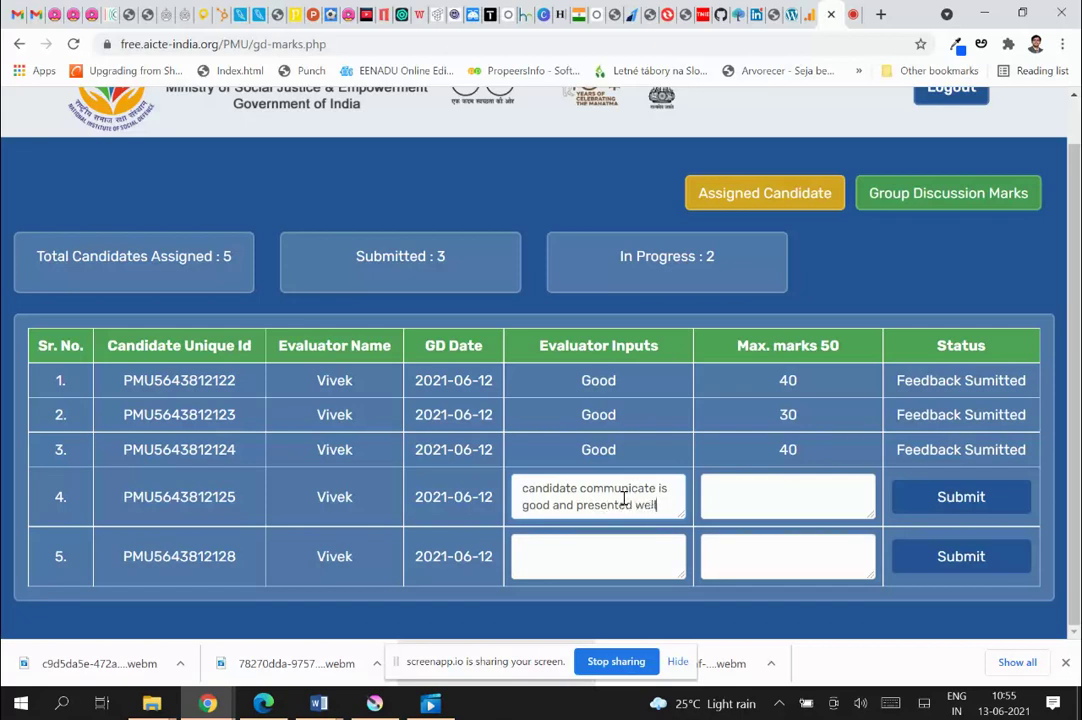
{"action": "key", "text": "BackSpace"}
{"action": "key", "text": "BackSpace"}
{"action": "type", "text": "."}
{"action": "key", "text": "Tab"}
{"action": "type", "text": "45"}
Step: Highlight row 3's Feedback Sumitted status, mark of 40 and Good feedback for comparison
{"action": "left_click_drag", "start_coordinate": [898, 449], "coordinate": [1032, 456]}
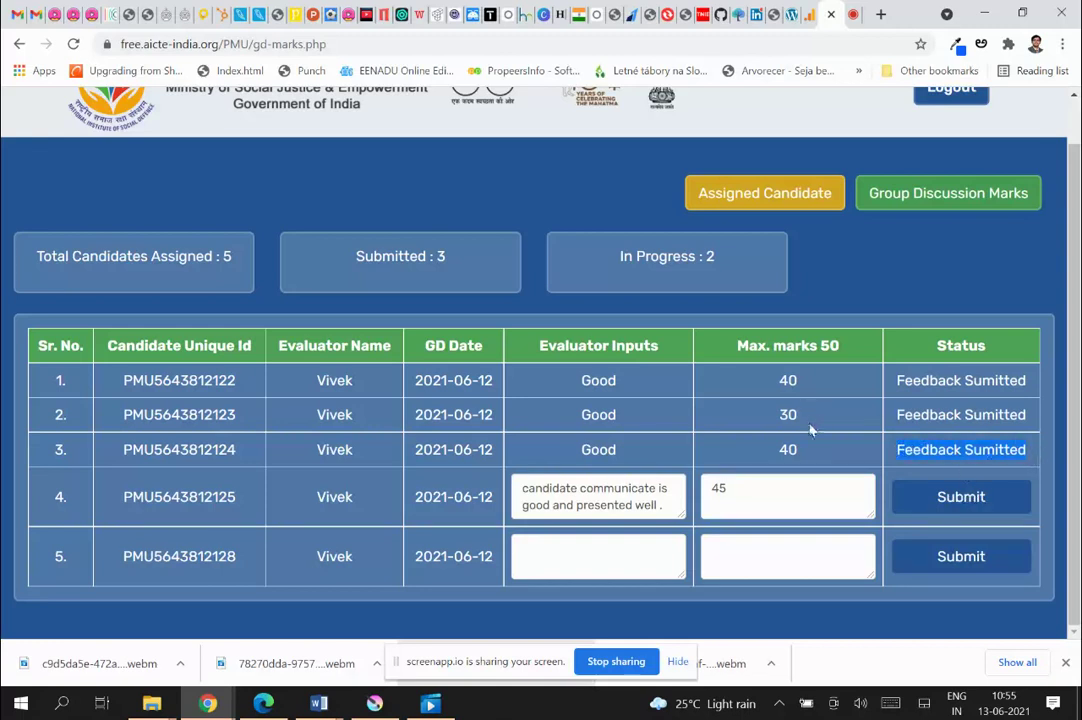
{"action": "left_click_drag", "start_coordinate": [802, 449], "coordinate": [713, 446]}
{"action": "left_click_drag", "start_coordinate": [578, 452], "coordinate": [652, 449]}
{"action": "left_click", "coordinate": [652, 451]}
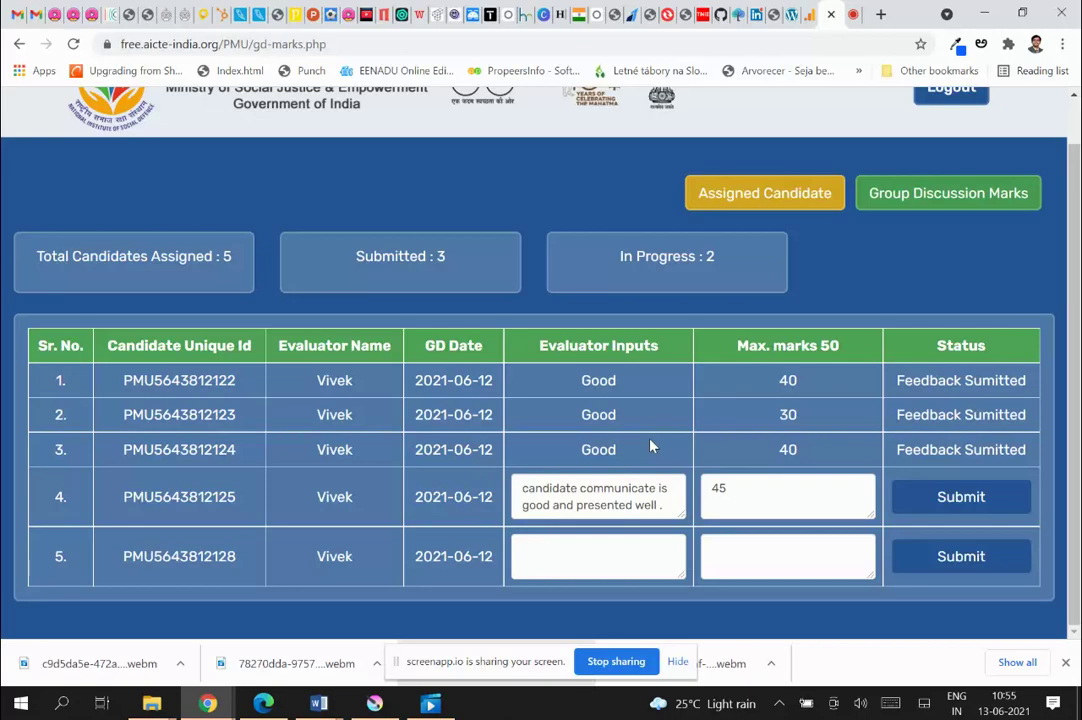
{"action": "scroll", "coordinate": [650, 446], "scroll_direction": "up", "scroll_amount": 1}
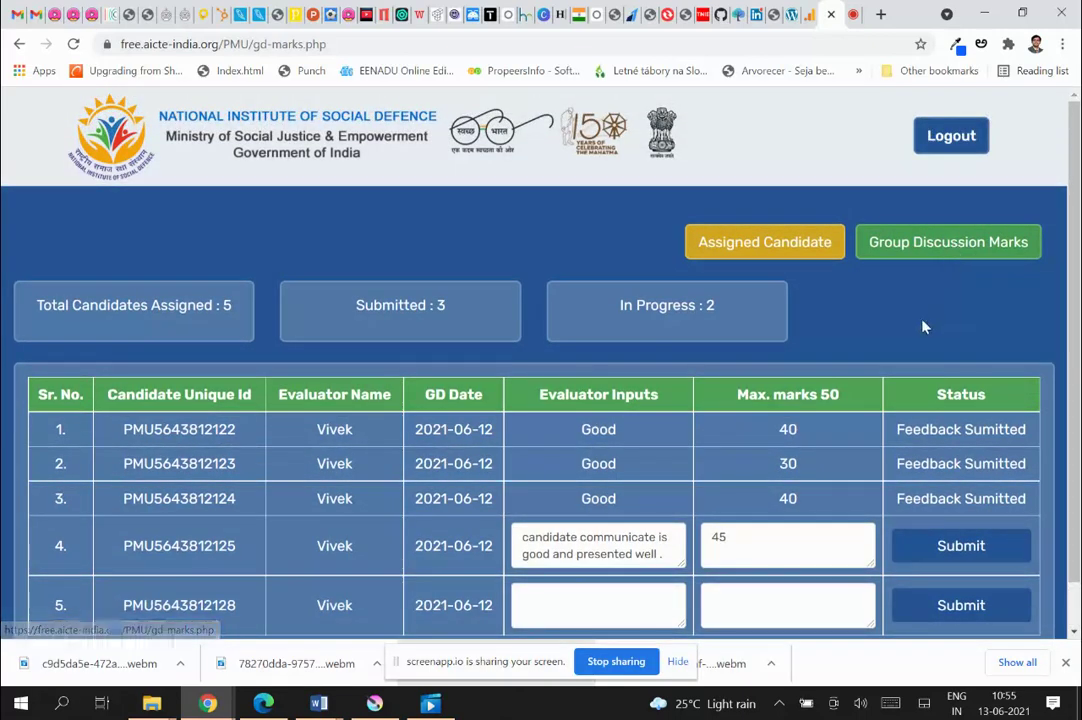
{"action": "scroll", "coordinate": [894, 325], "scroll_direction": "down", "scroll_amount": 1}
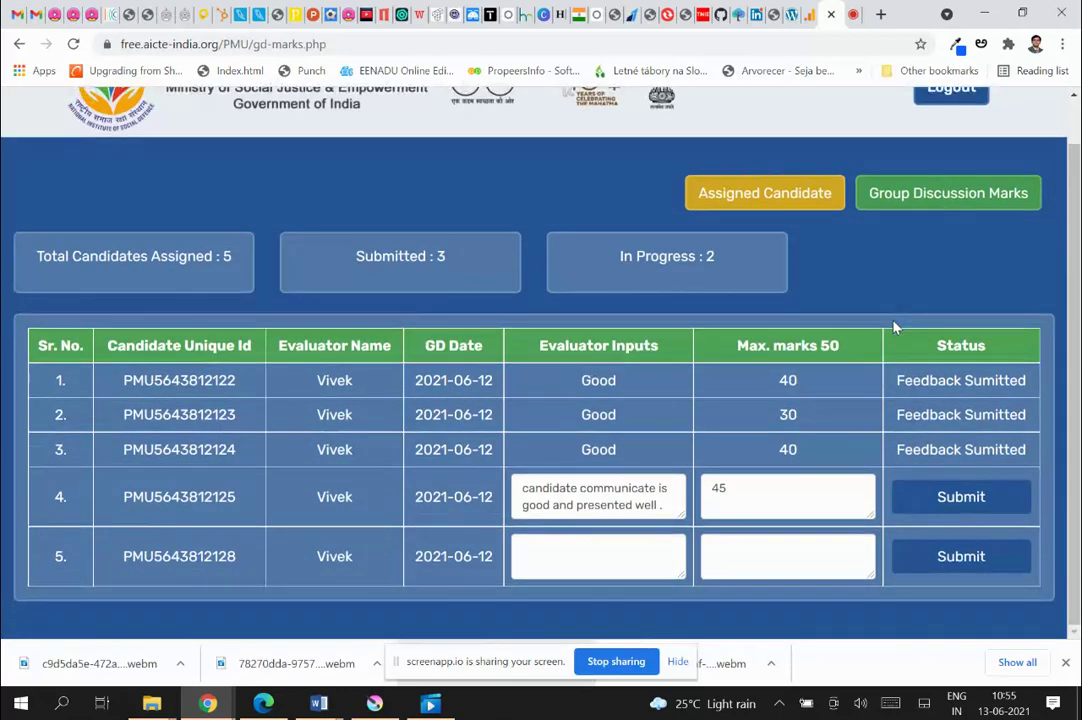
{"action": "scroll", "coordinate": [894, 325], "scroll_direction": "up", "scroll_amount": 1}
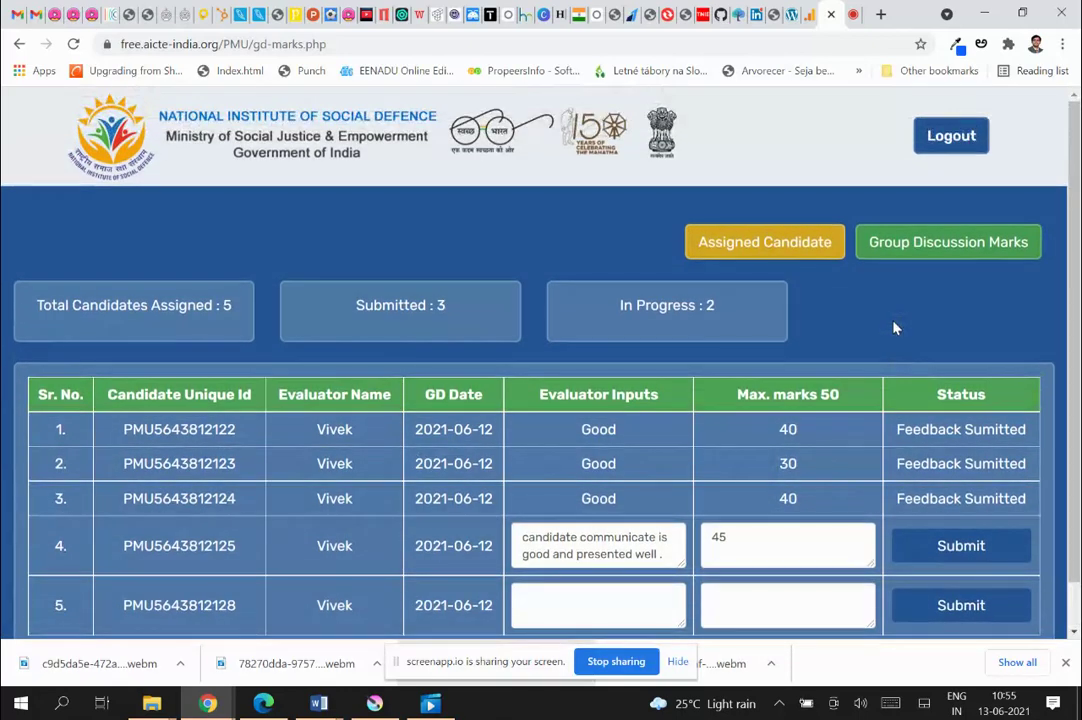